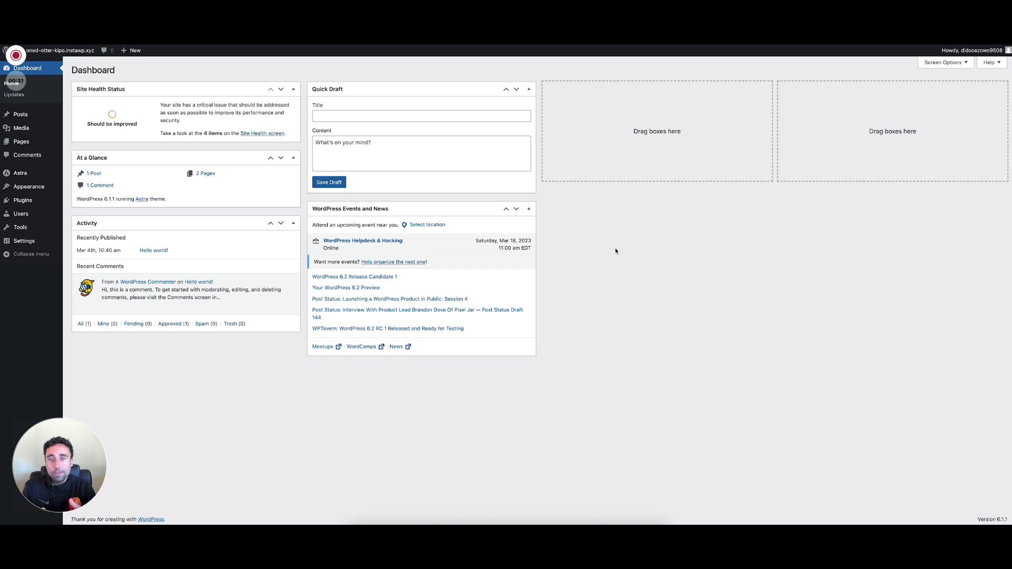
# Step: Switch to the Yoast article about XML sitemaps and read what a sitemap is and how it looks
pyautogui.hotkey('ctrl', 'Tab')
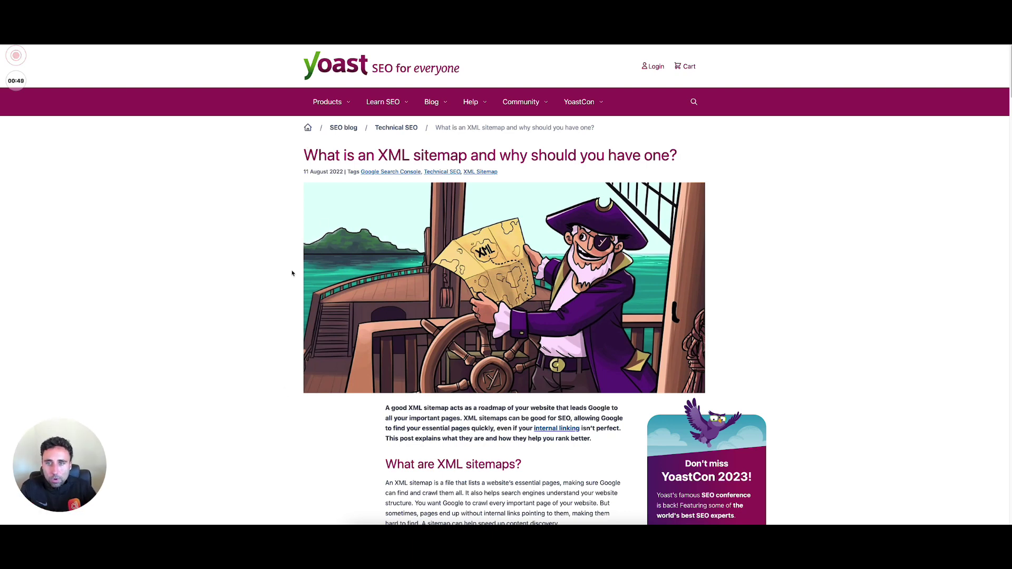
pyautogui.moveTo(305, 155); pyautogui.dragTo(594, 156)
pyautogui.click(604, 286)
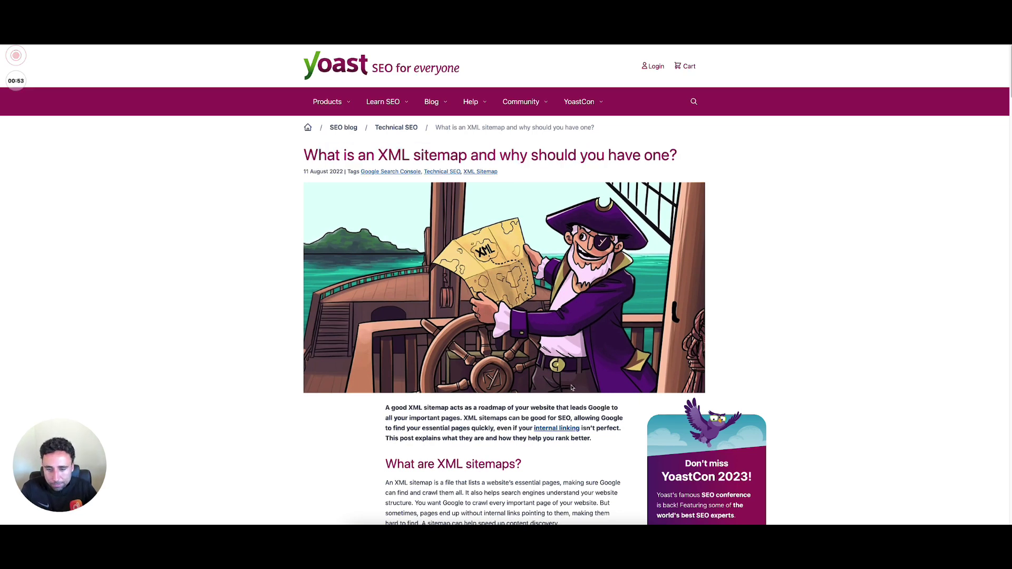
pyautogui.scroll(-10, 572, 389)
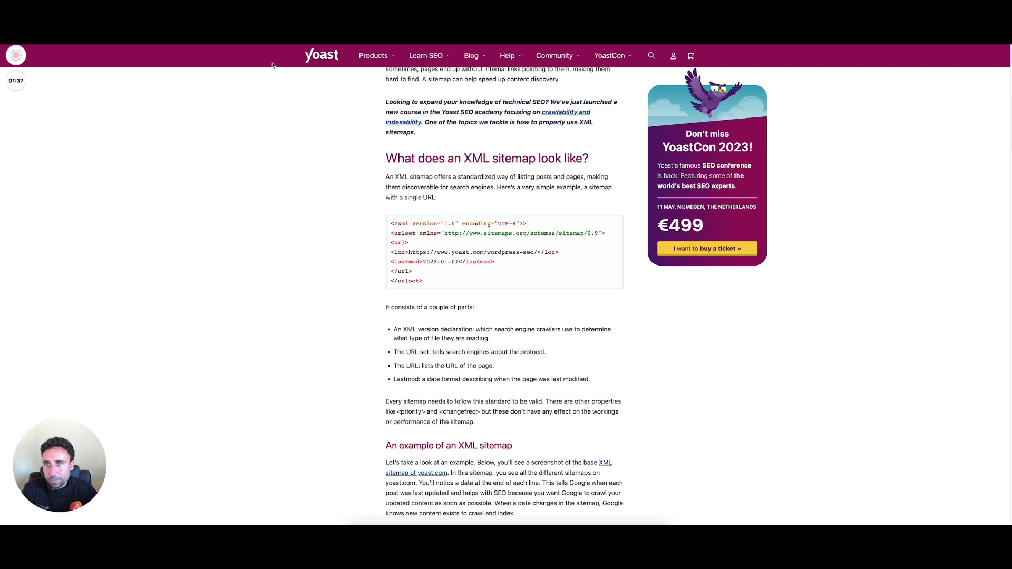
# Step: Return to the WordPress dashboard and search the directory of new plugins for "xml sitemap"
pyautogui.hotkey('ctrl', 'Tab')
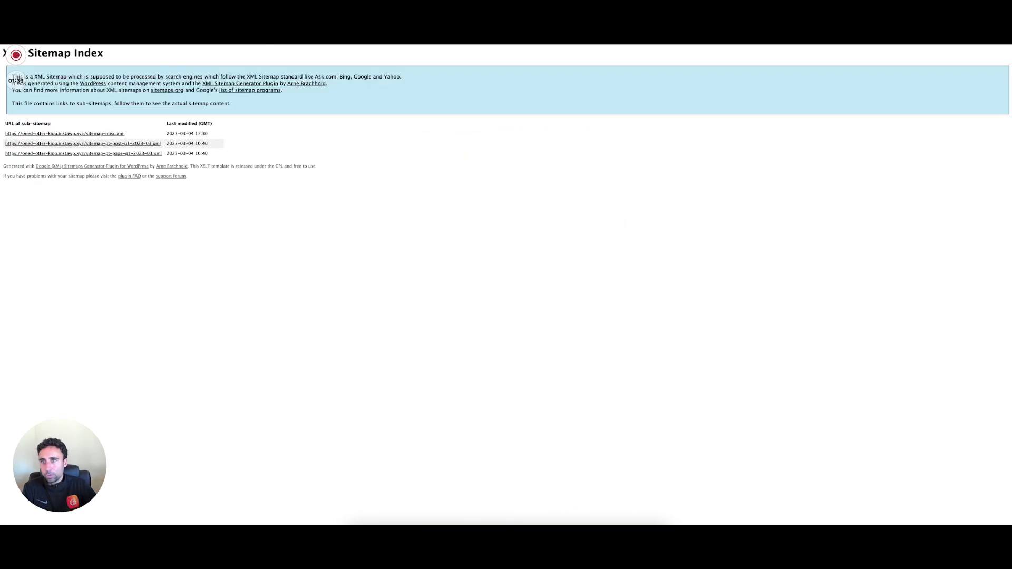
pyautogui.hotkey('ctrl', 'Tab')
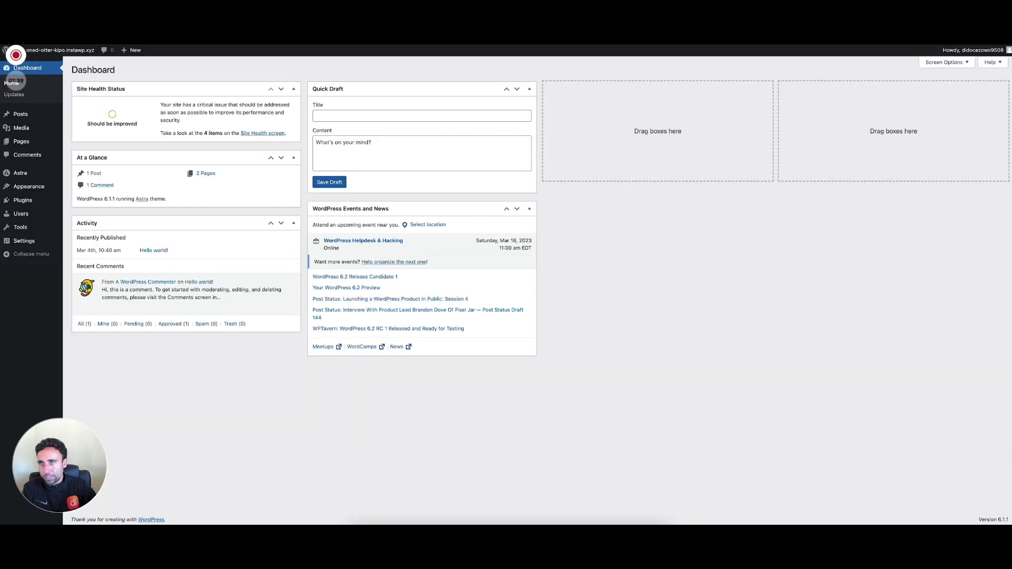
pyautogui.moveTo(44, 185)
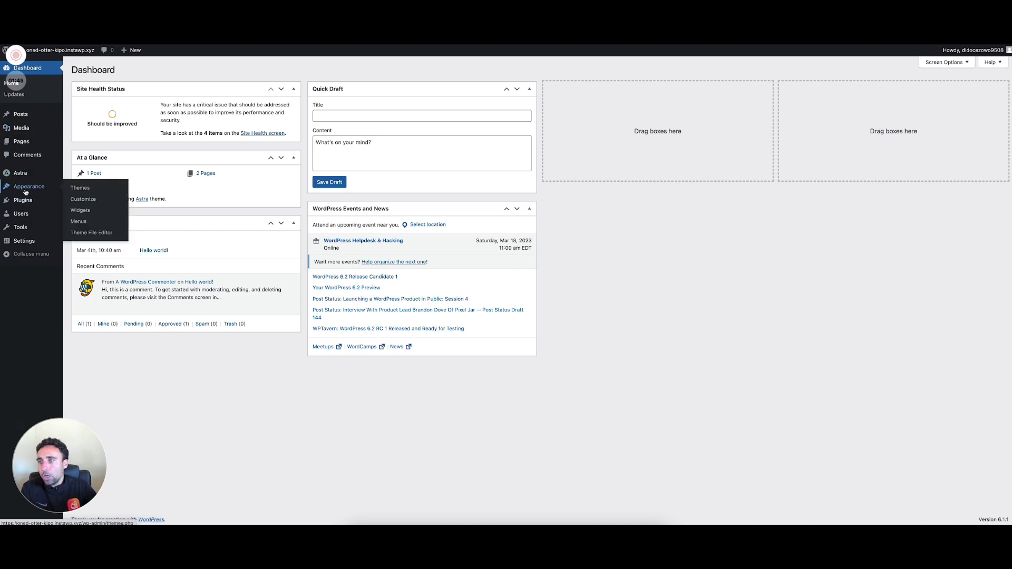
pyautogui.moveTo(23, 202)
pyautogui.click(81, 213)
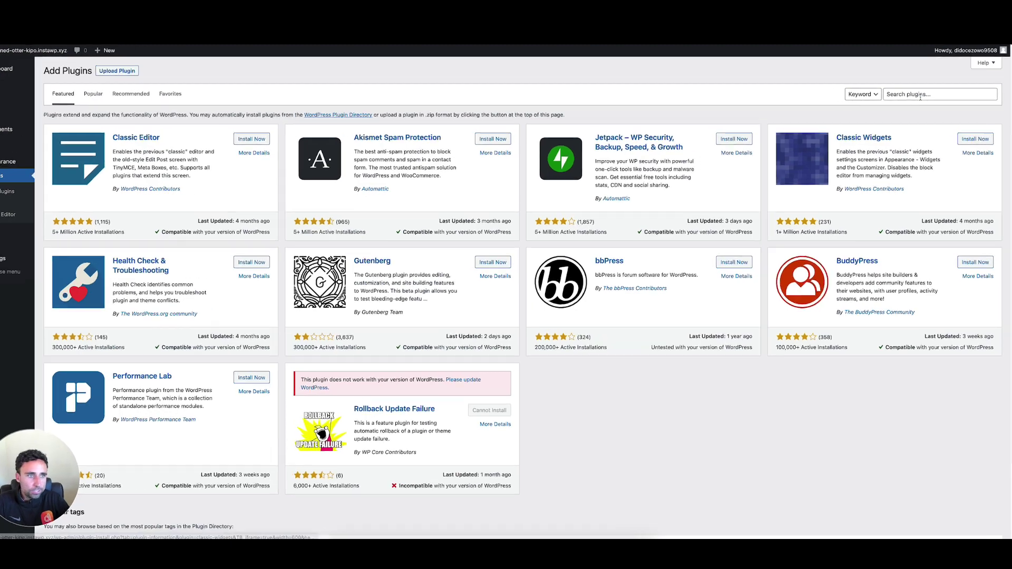
pyautogui.click(919, 95)
pyautogui.write('xml sitemap')
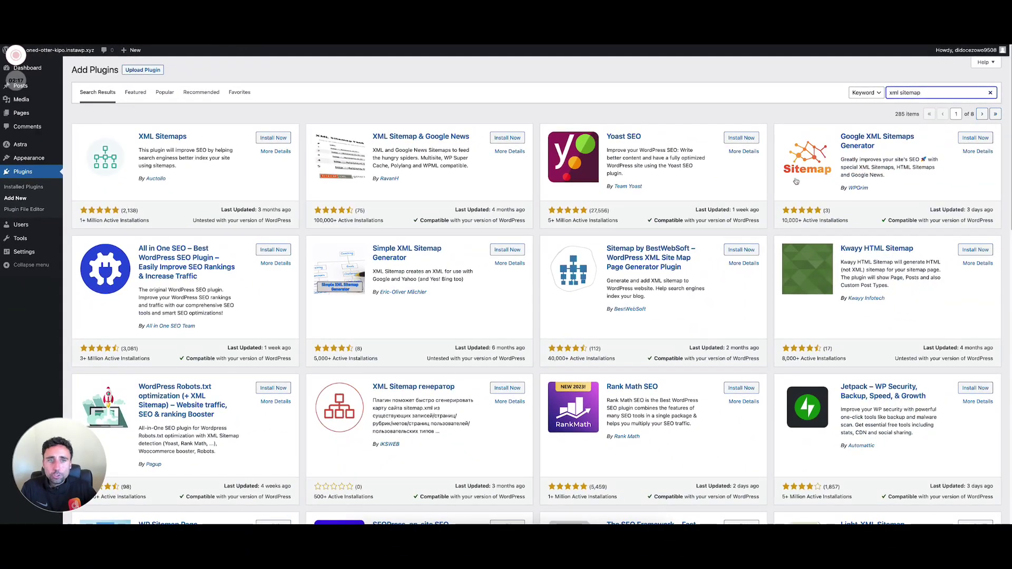
# Step: Install and activate the XML Sitemaps plugin by Auctollo, then dismiss the activation notice
pyautogui.moveTo(645, 137); pyautogui.dragTo(617, 139)
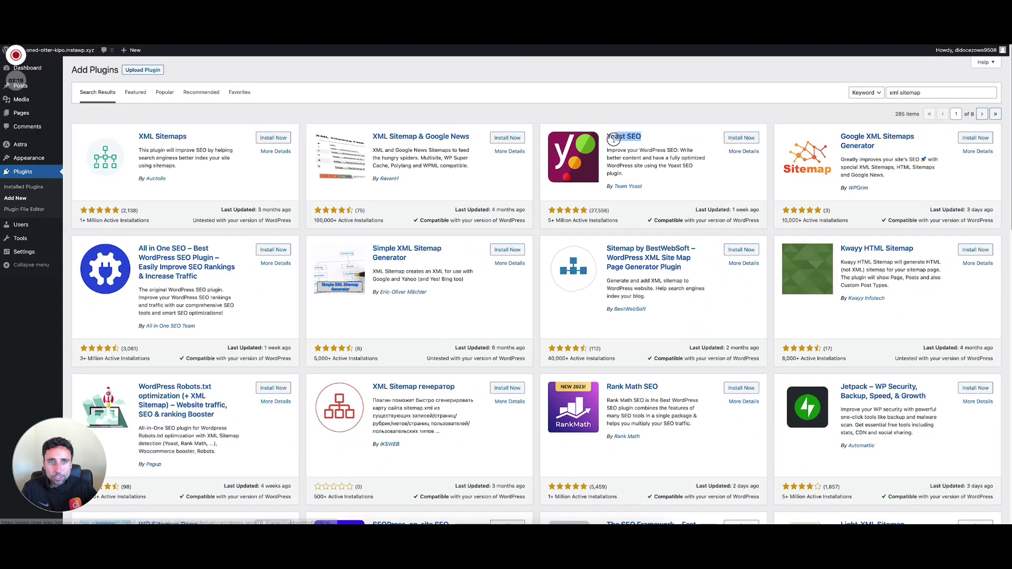
pyautogui.click(629, 158)
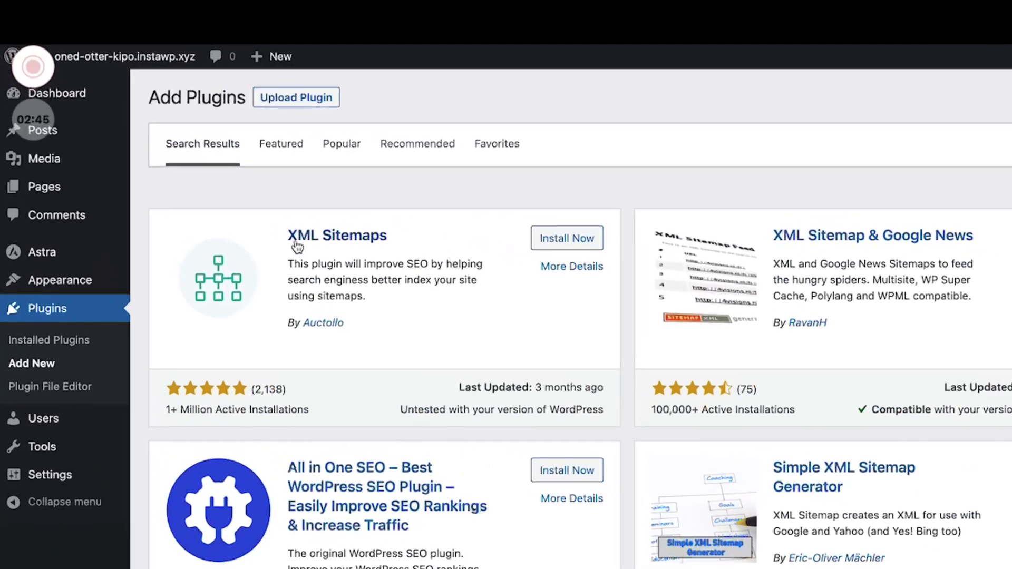
pyautogui.click(558, 244)
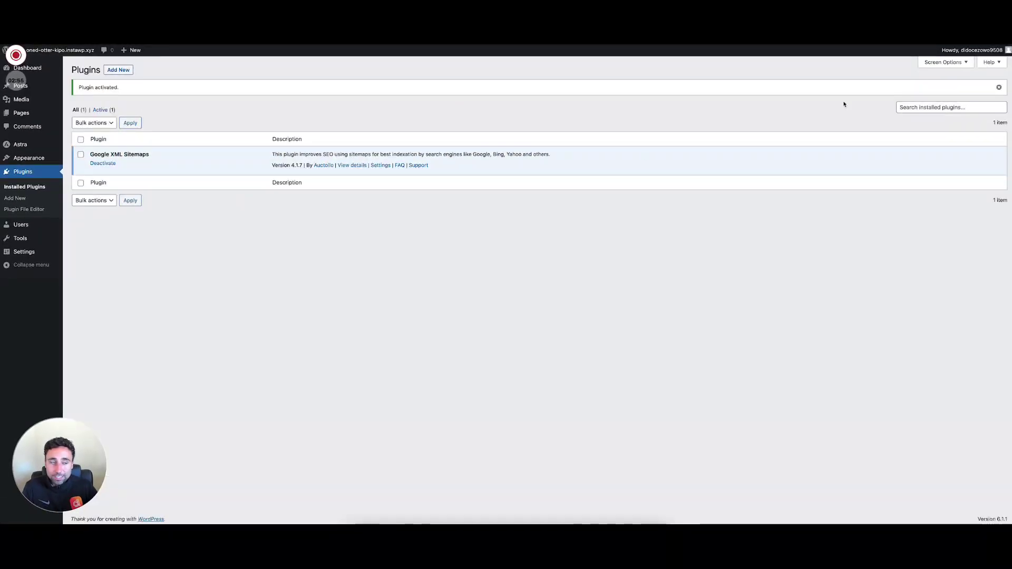
pyautogui.click(998, 87)
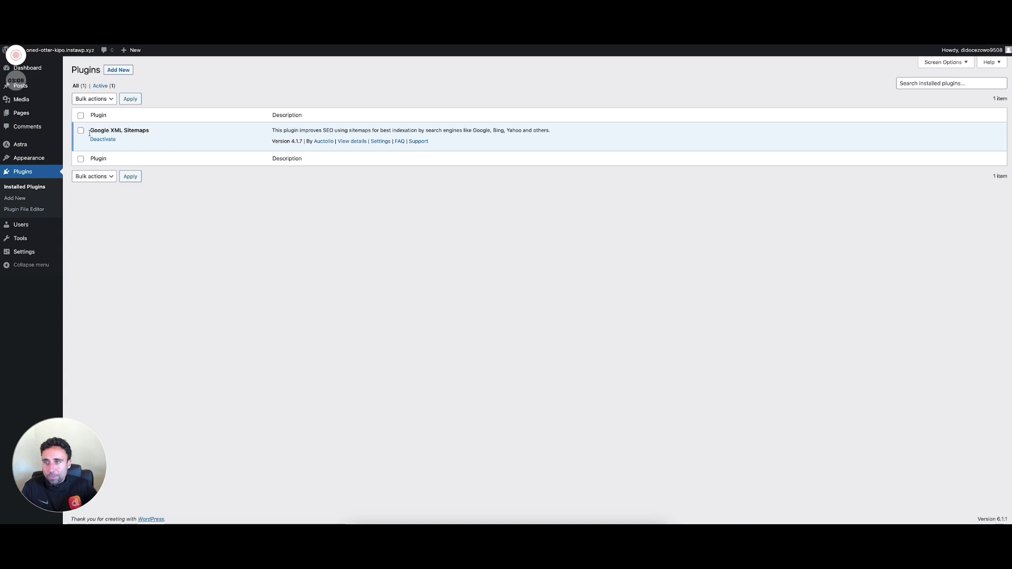
# Step: Open the XML-Sitemap settings, skim the options, and view the site's sitemap index before returning to the settings
pyautogui.moveTo(25, 253)
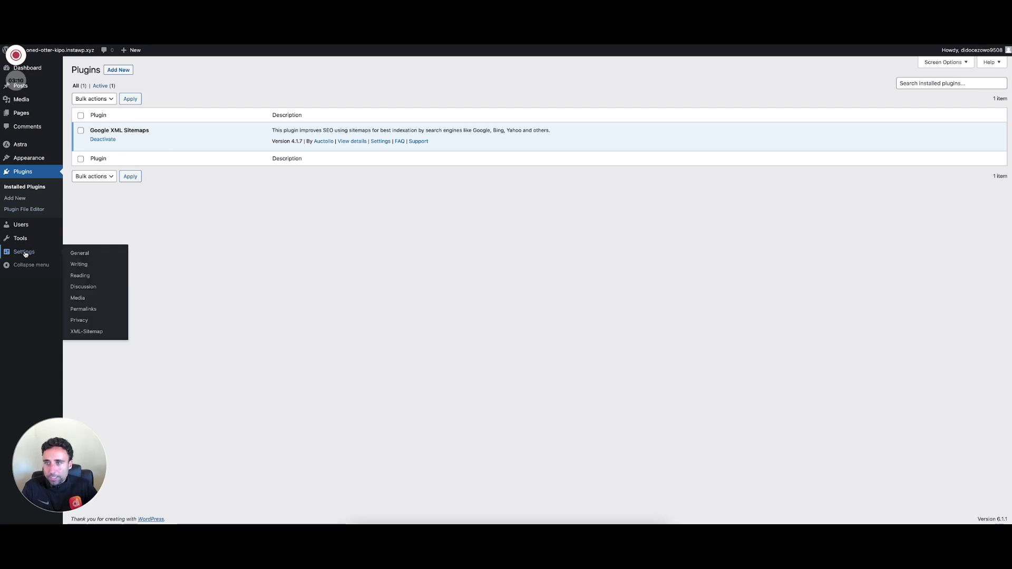
pyautogui.click(89, 331)
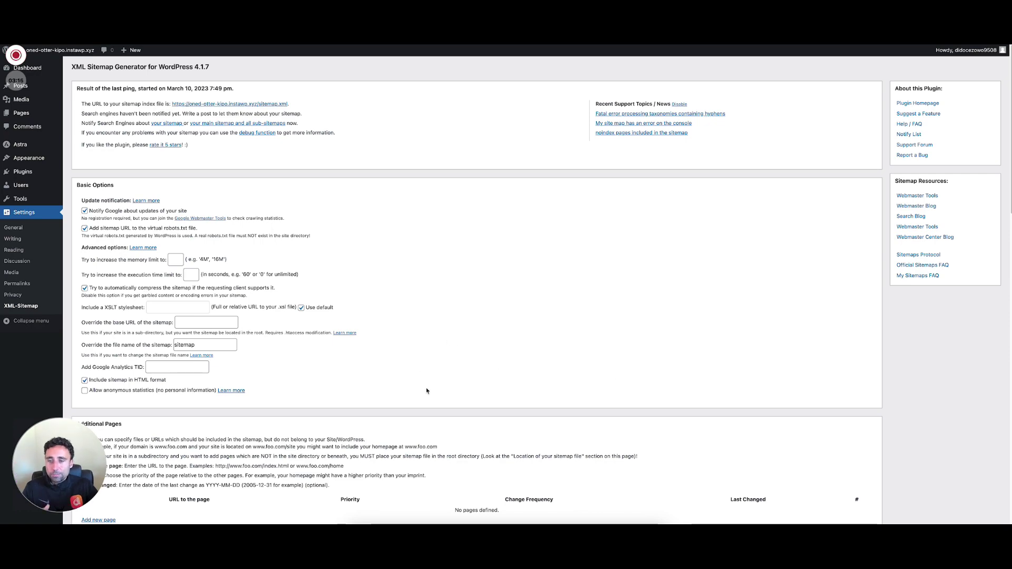
pyautogui.scroll(-15, 396, 391)
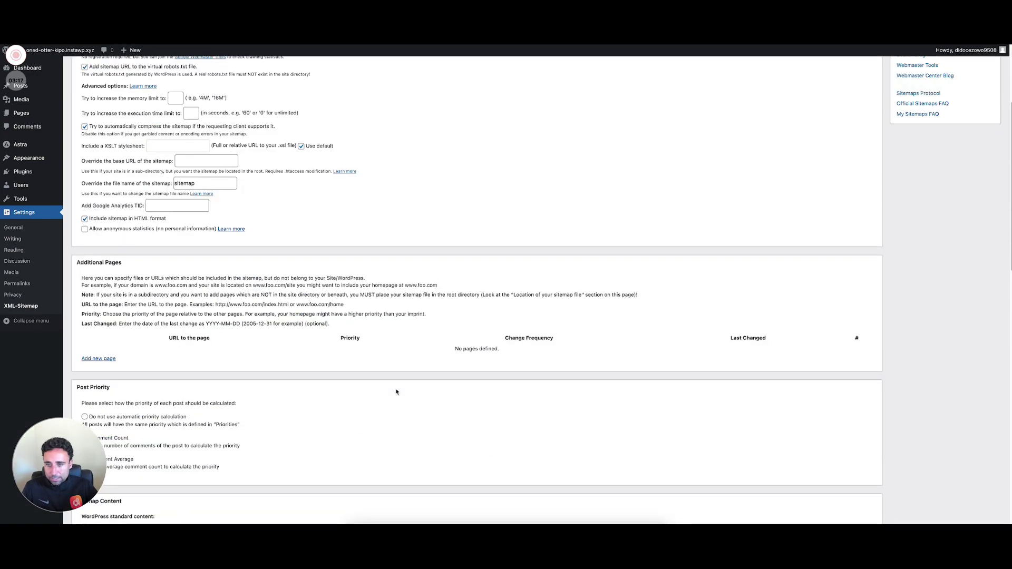
pyautogui.scroll(15, 399, 386)
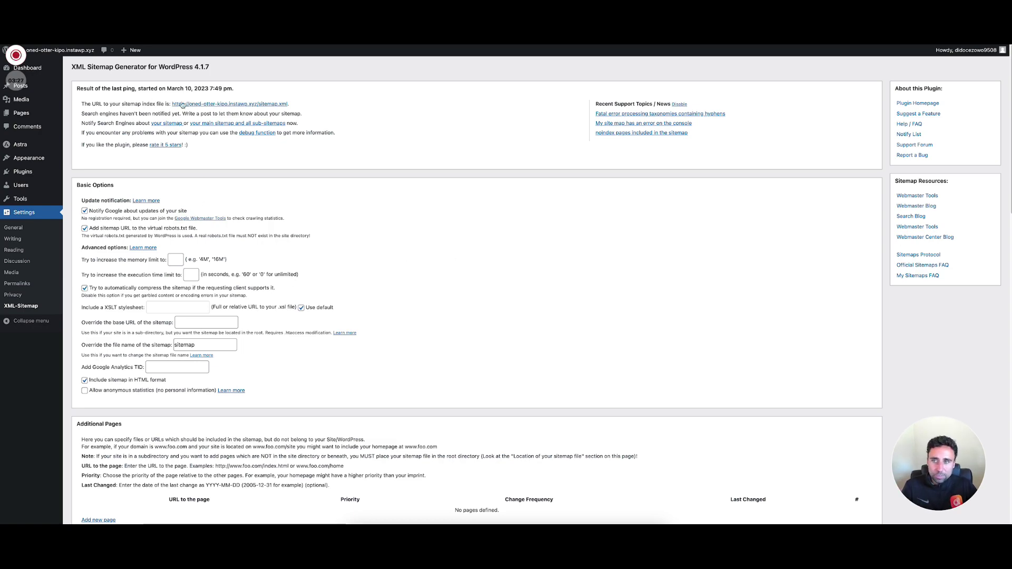
pyautogui.scroll(-5, 170, 405)
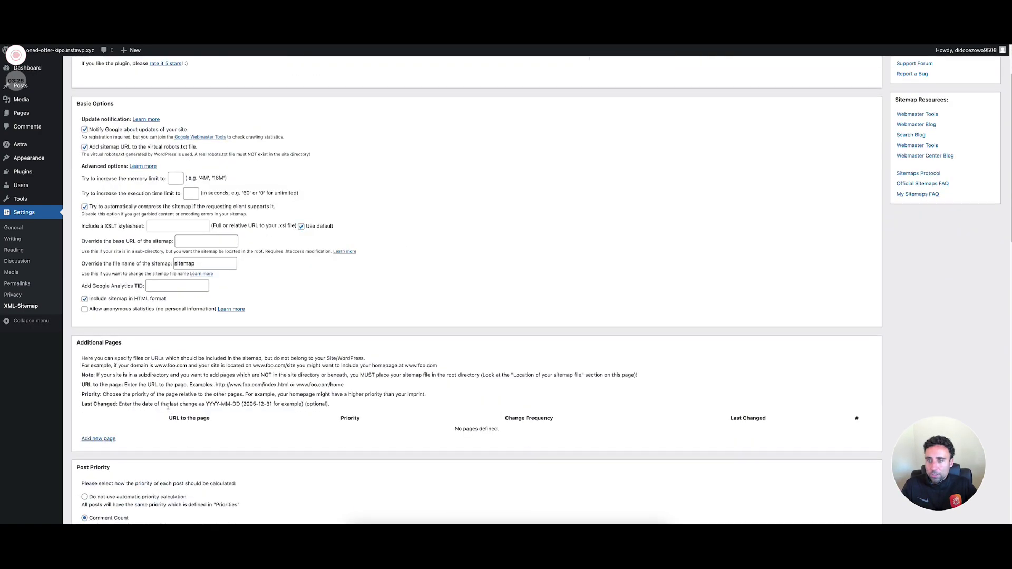
pyautogui.scroll(5, 169, 408)
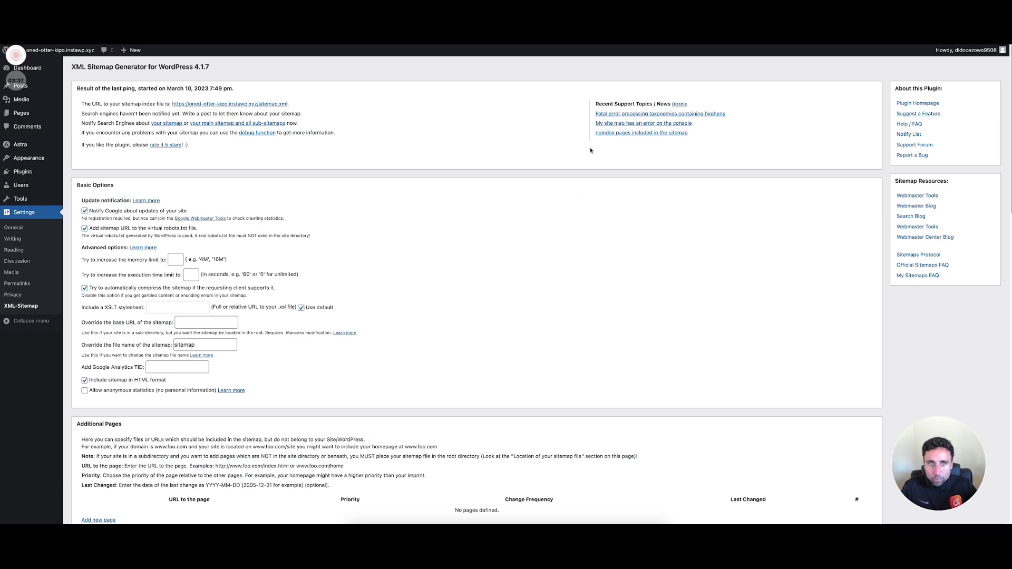
pyautogui.click(230, 103)
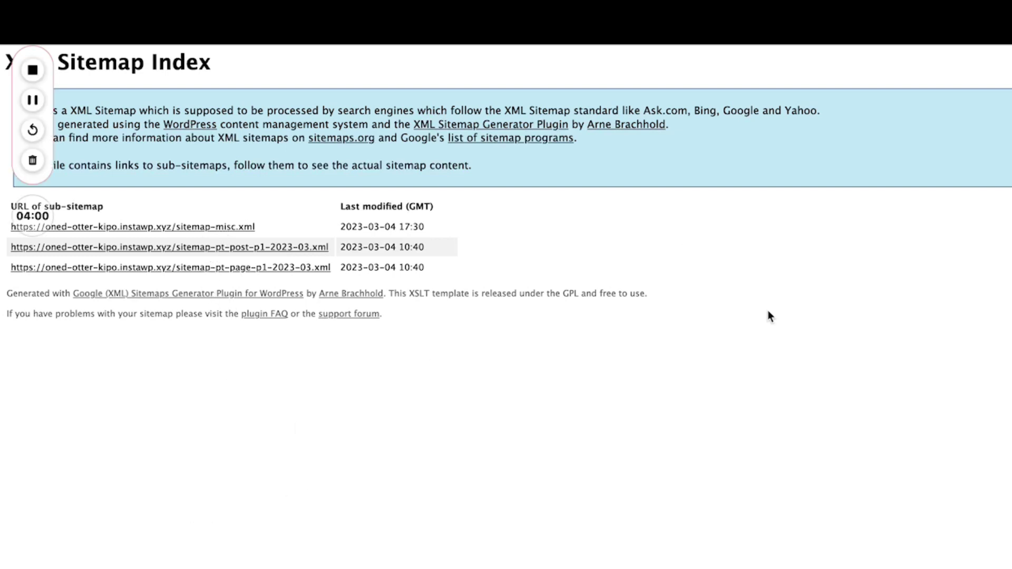
pyautogui.press('super+bracketleft')
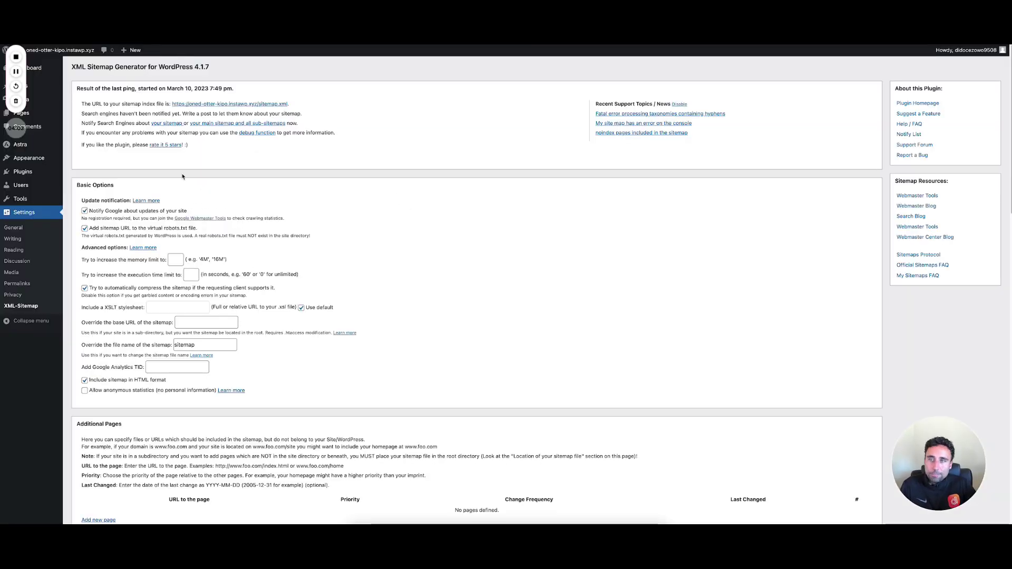
# Step: Review the plugin's Basic Options, including the Google notification, robots.txt and HTML format settings
pyautogui.scroll(-1, 154, 322)
pyautogui.scroll(-1, 154, 322)
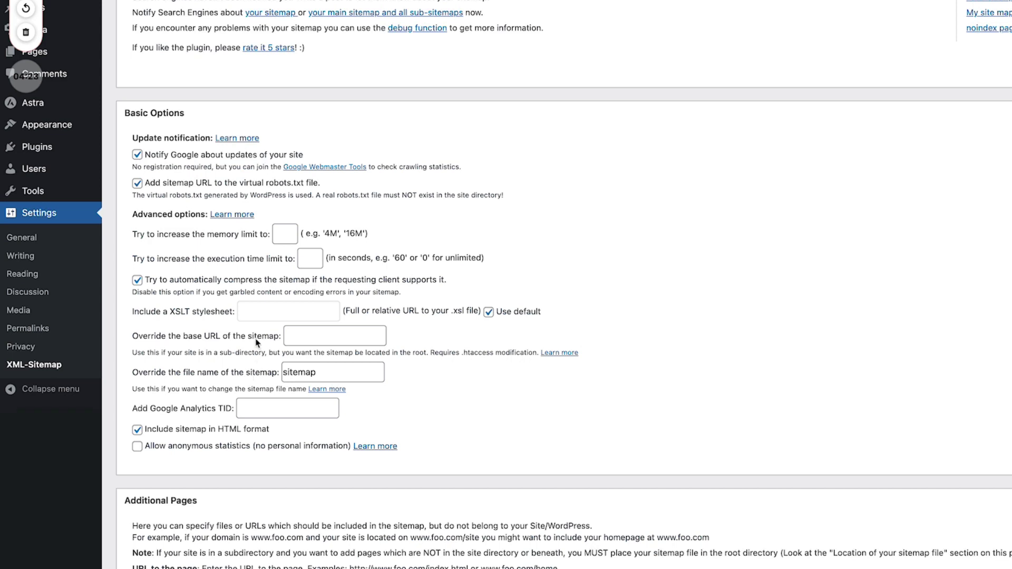
pyautogui.scroll(-1, 195, 311)
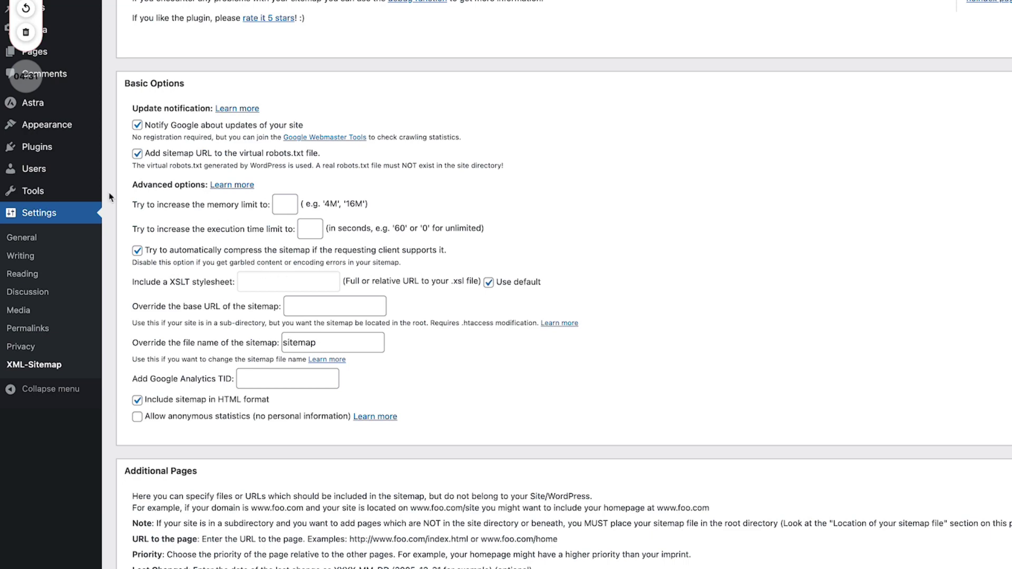
pyautogui.scroll(-3, 208, 308)
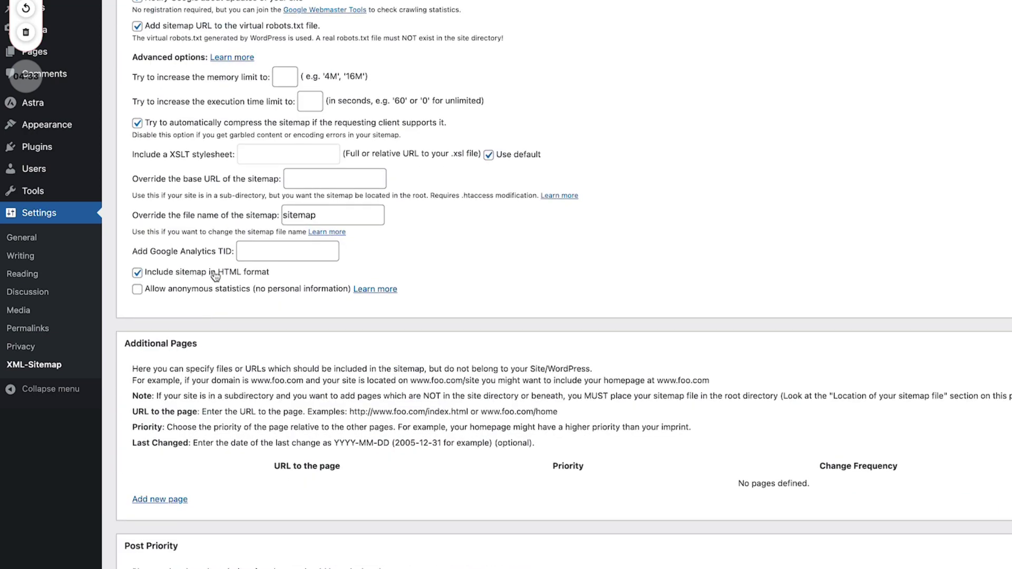
pyautogui.moveTo(219, 272); pyautogui.dragTo(263, 273)
pyautogui.click(276, 274)
pyautogui.scroll(-5, 481, 456)
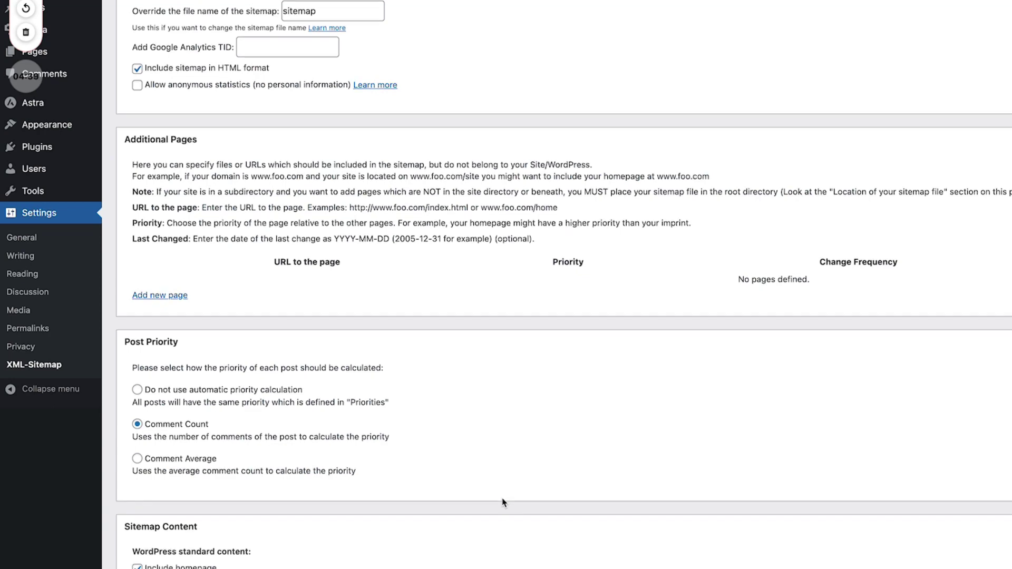
# Step: Review the Post Priority, Sitemap Content and Excluded Items settings of the sitemap plugin
pyautogui.scroll(-3, 459, 501)
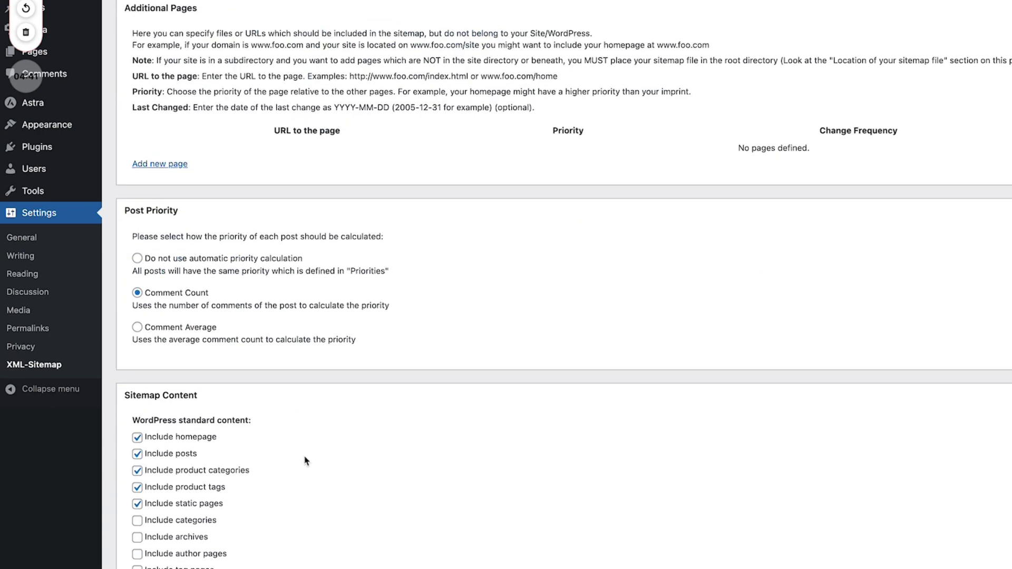
pyautogui.scroll(-9, 316, 453)
pyautogui.scroll(4, 281, 419)
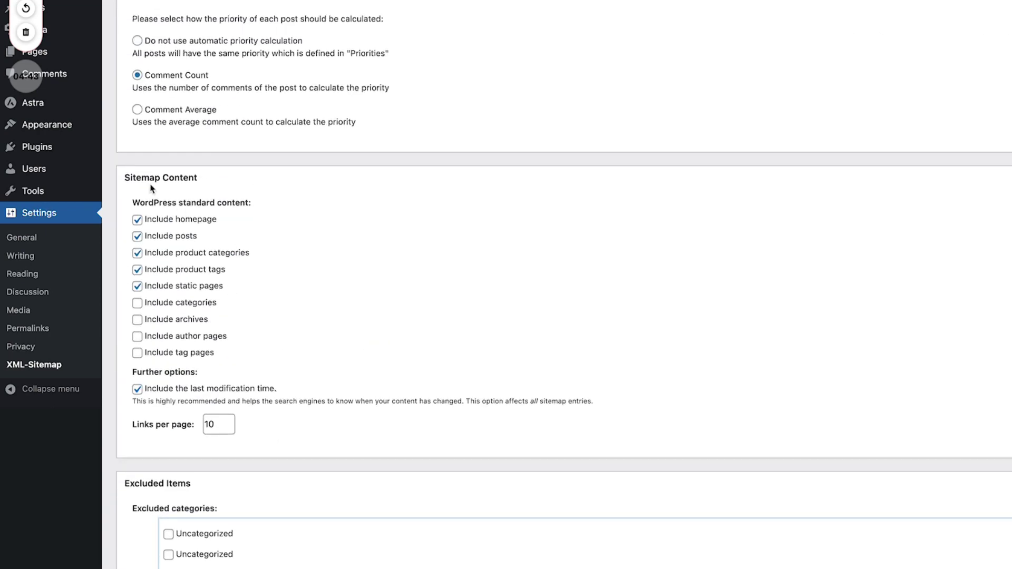
pyautogui.moveTo(123, 178); pyautogui.dragTo(220, 178)
pyautogui.click(262, 192)
pyautogui.scroll(-2, 481, 443)
pyautogui.scroll(-3, 488, 441)
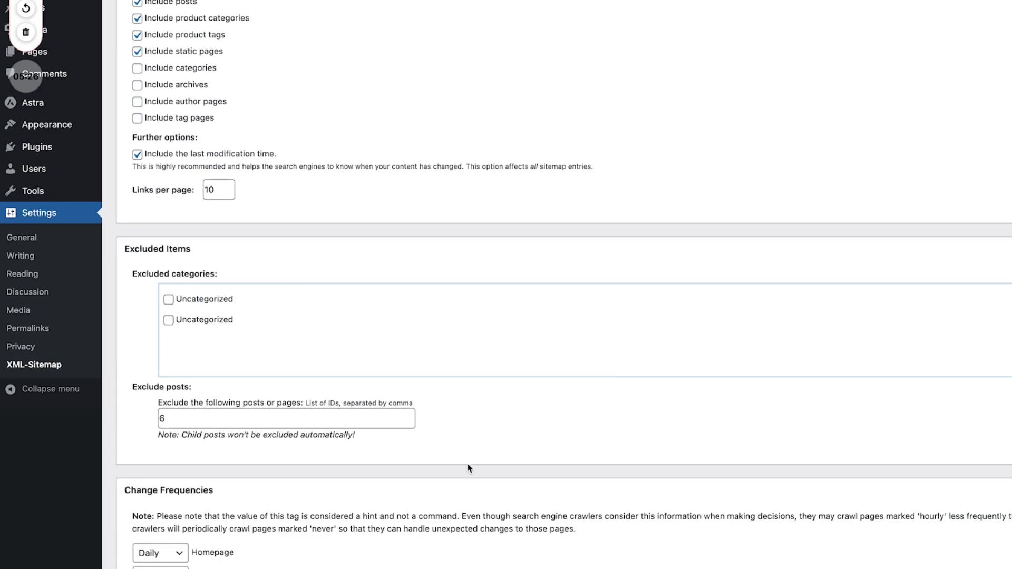
# Step: Review the Change Frequencies and Priorities settings for the homepage, posts, pages and archives
pyautogui.scroll(-6, 468, 468)
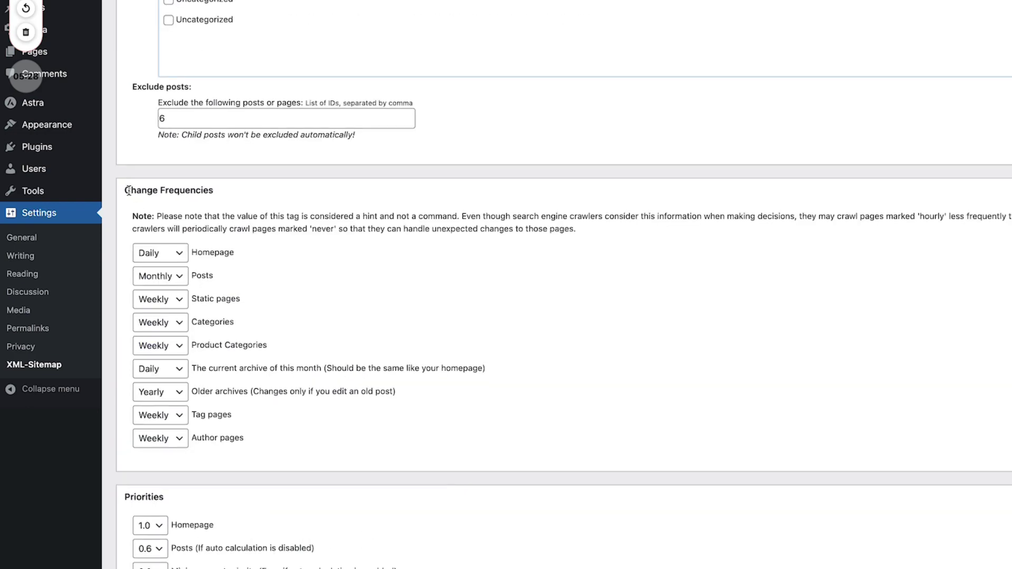
pyautogui.moveTo(131, 191); pyautogui.dragTo(226, 193)
pyautogui.click(286, 226)
pyautogui.scroll(-1, 491, 411)
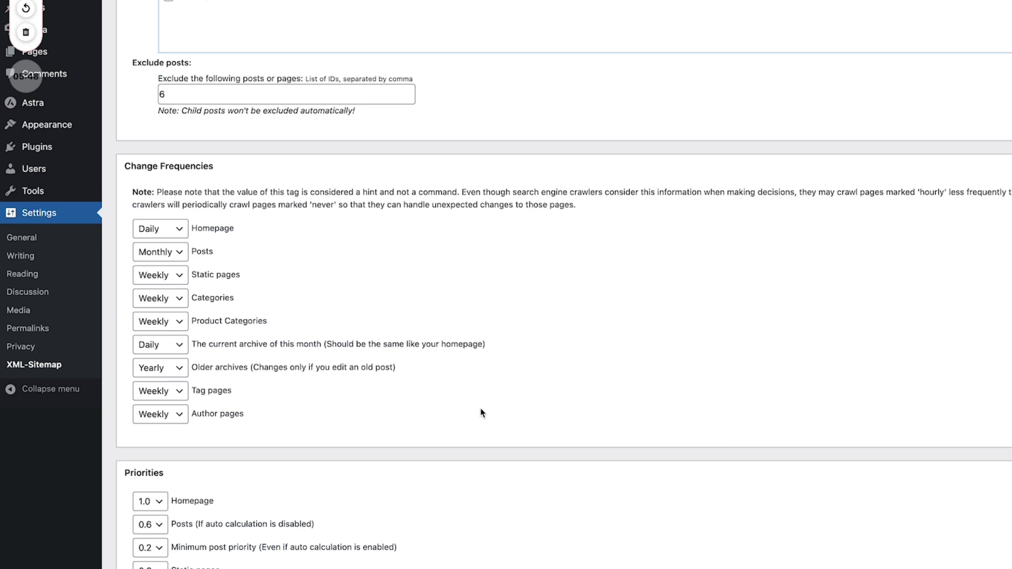
pyautogui.scroll(-3, 482, 416)
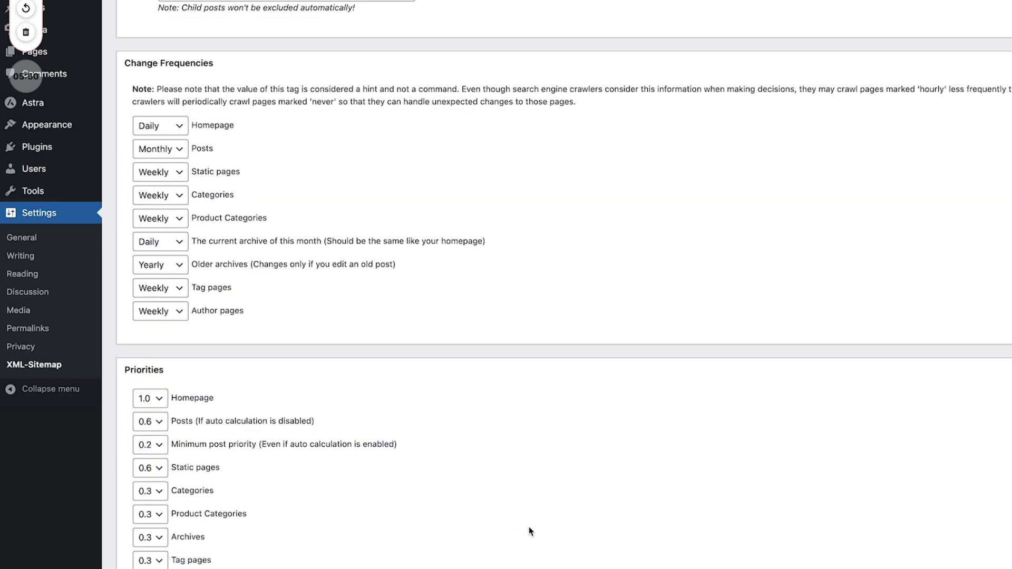
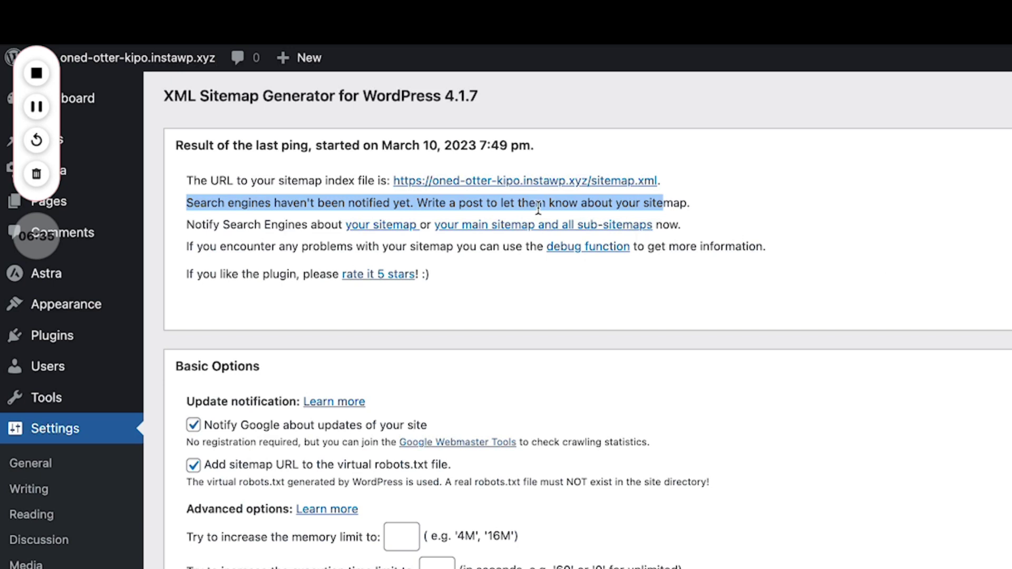
# Step: Create a new post from the site's posts list and title it "New website coming soon!"
pyautogui.click(536, 204)
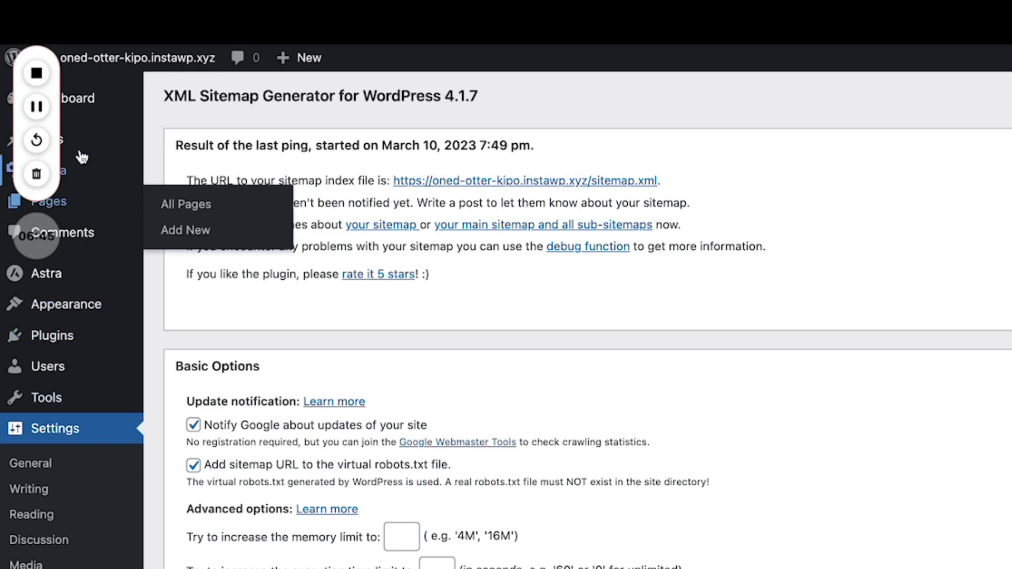
pyautogui.click(180, 141)
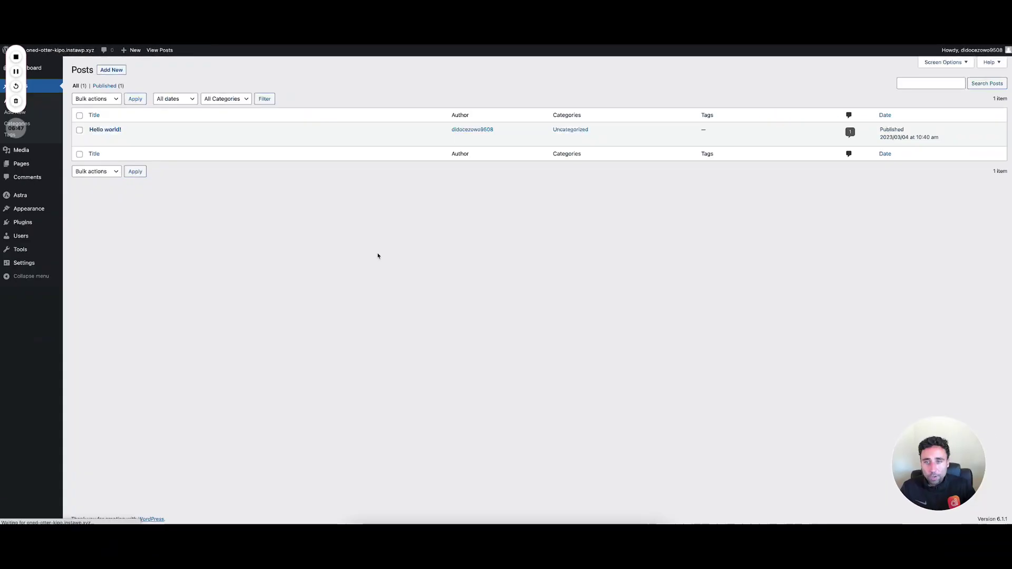
pyautogui.click(111, 70)
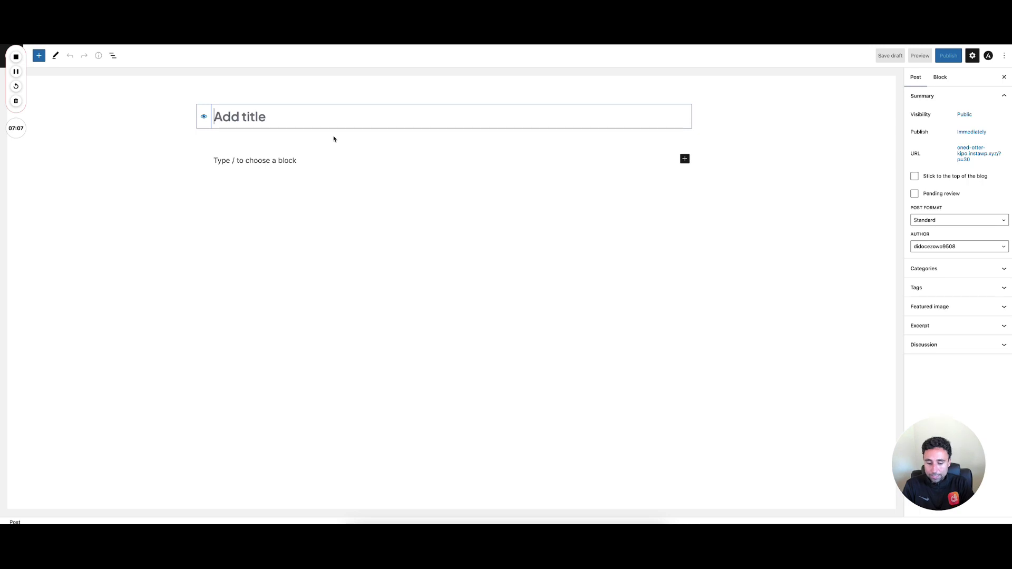
pyautogui.write('New webs')
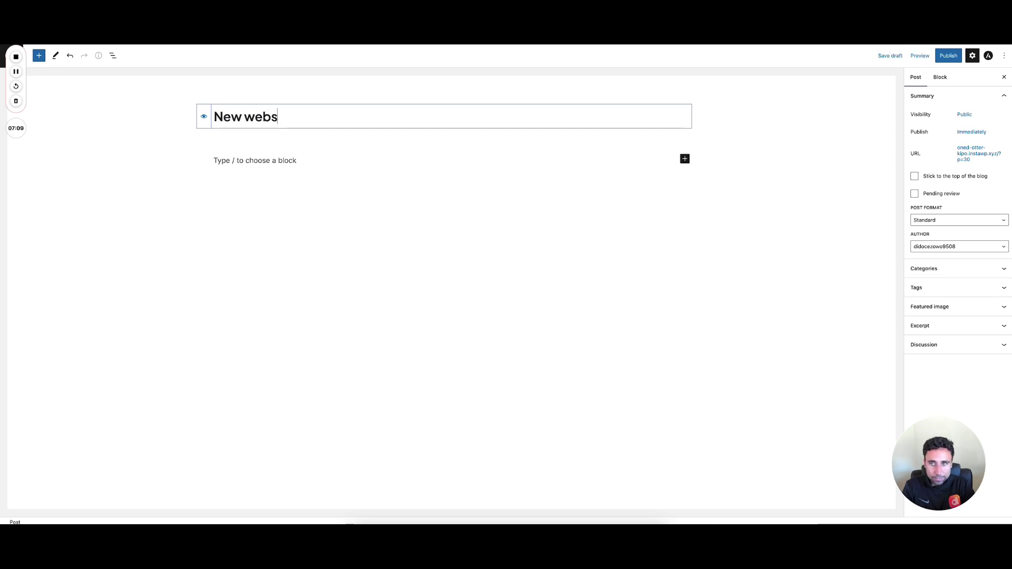
pyautogui.write('ite coming soon!')
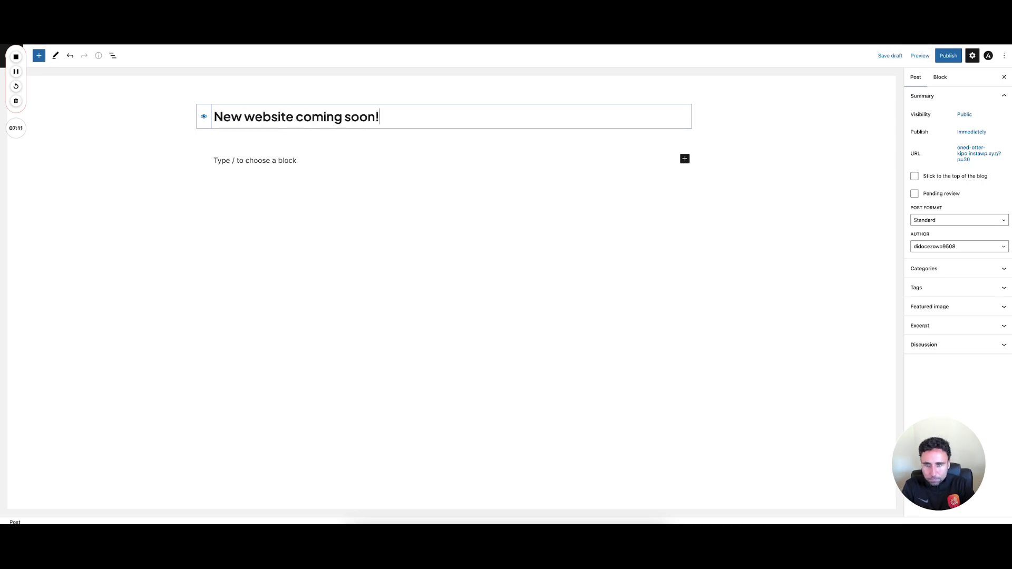
# Step: Write "Hello to everyone who is going to be visiting our site." as the post's body paragraph and publish the post
pyautogui.click(251, 165)
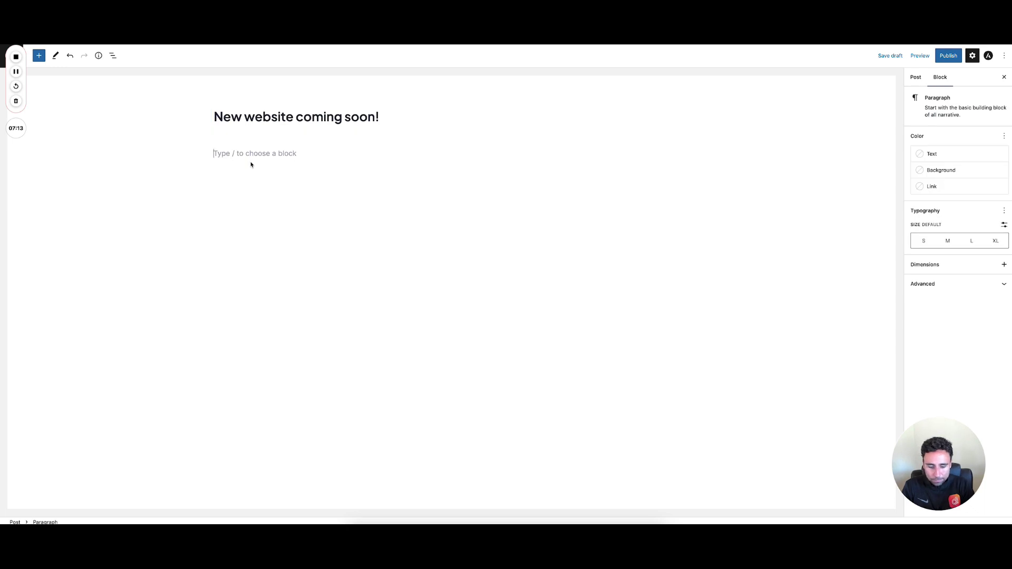
pyautogui.write('Hello to ev')
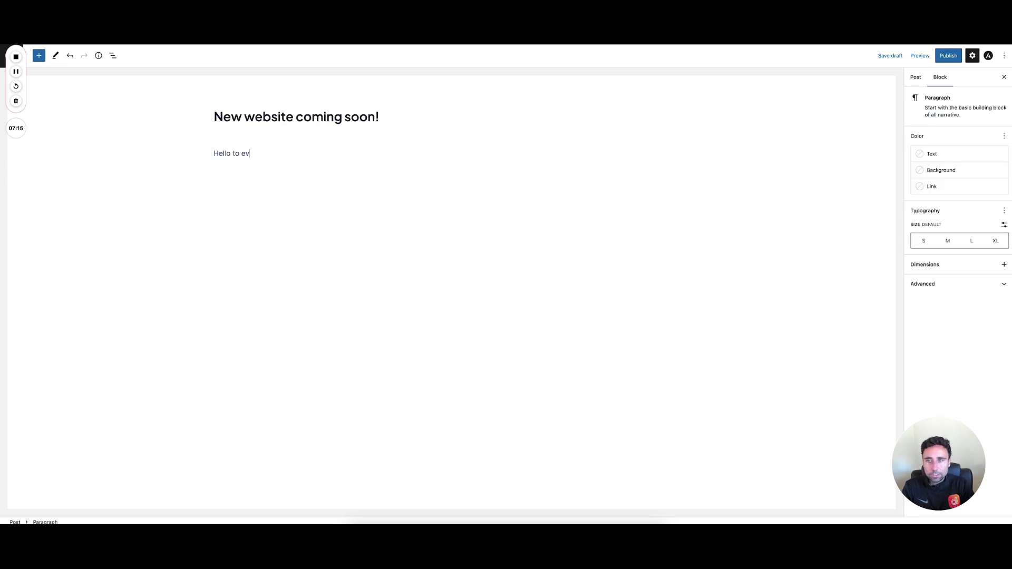
pyautogui.write('eryone who is going to')
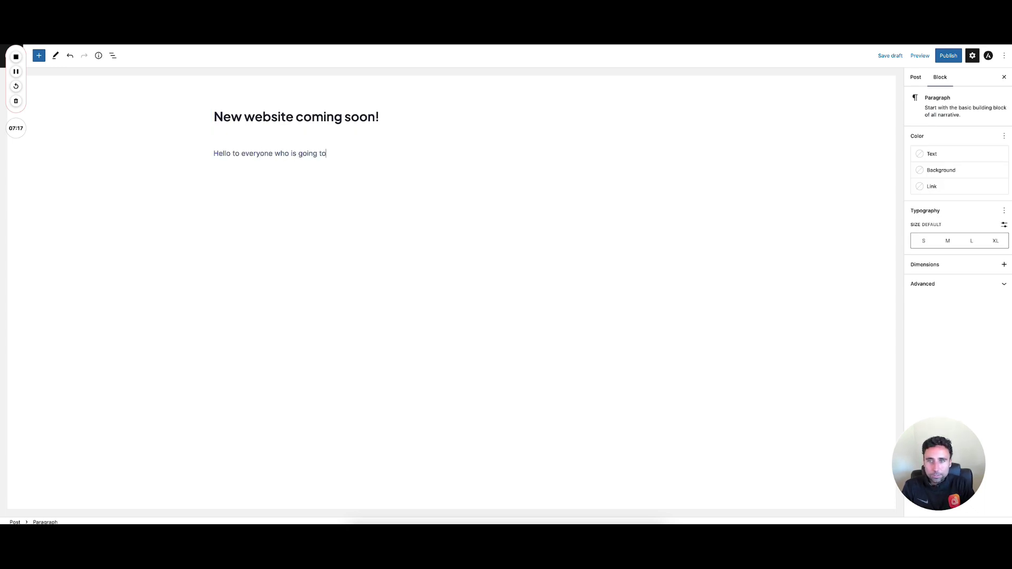
pyautogui.write(' be visitning ours')
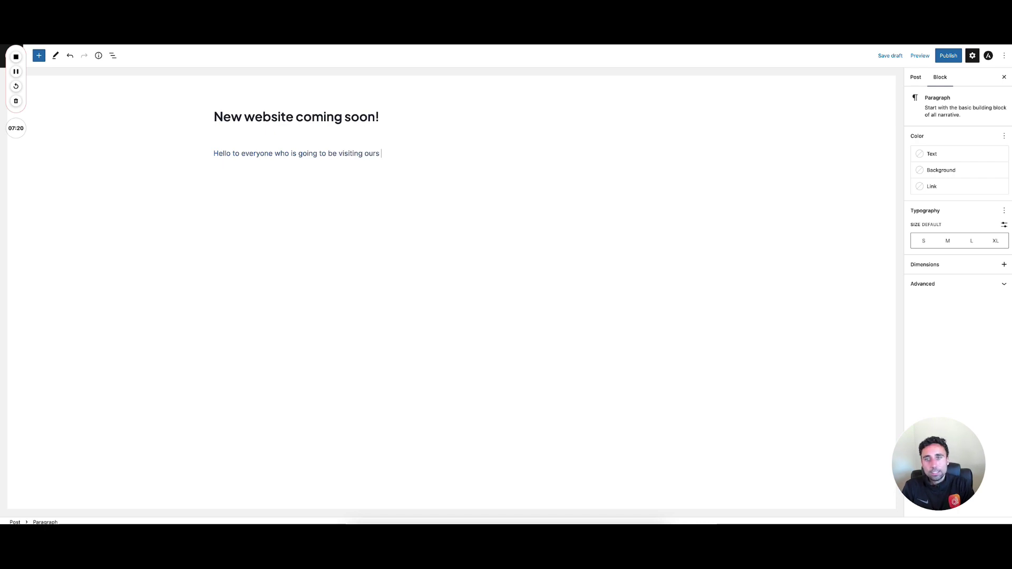
pyautogui.press('BackSpace')
pyautogui.write('site.')
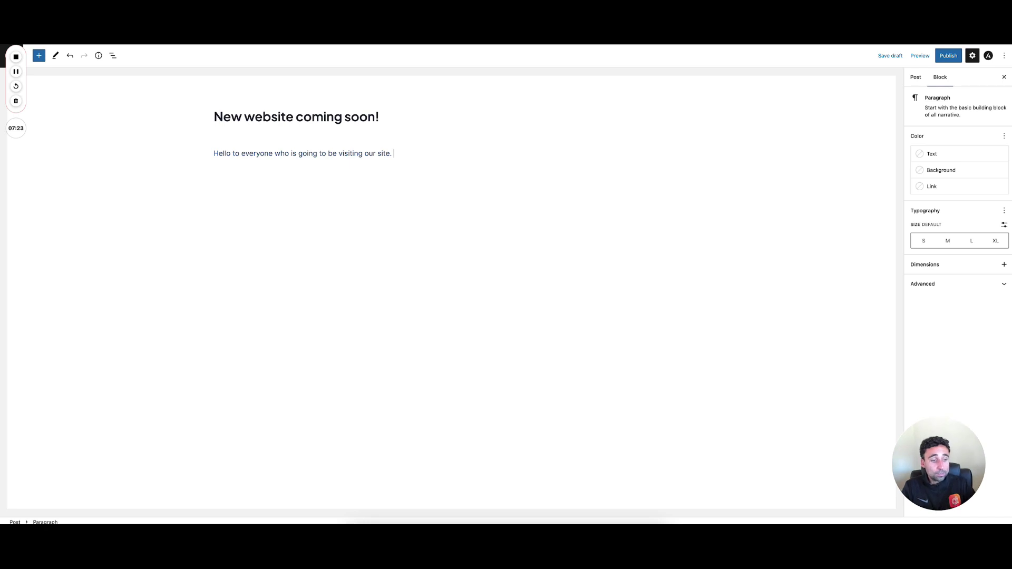
pyautogui.click(948, 55)
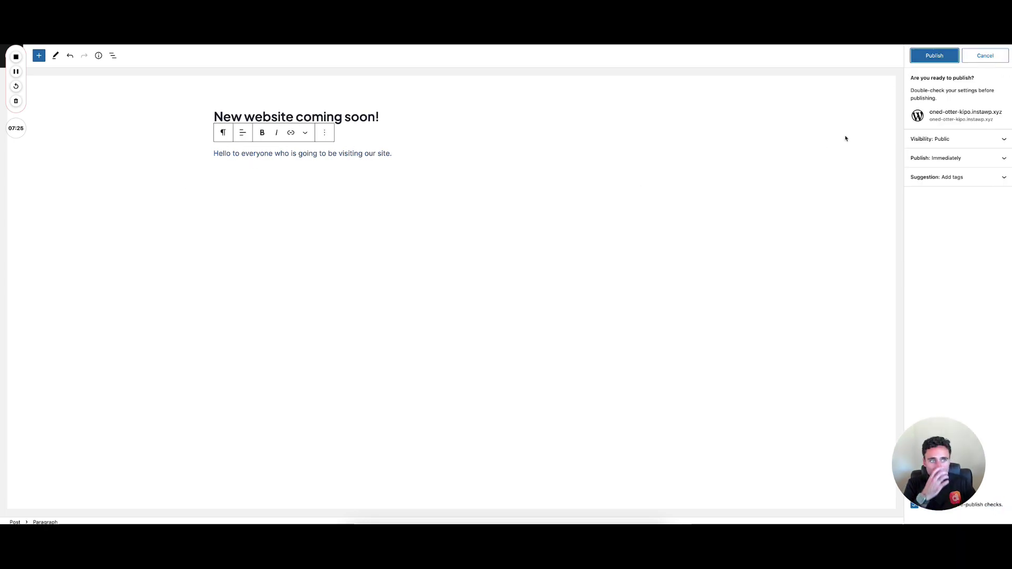
pyautogui.click(932, 56)
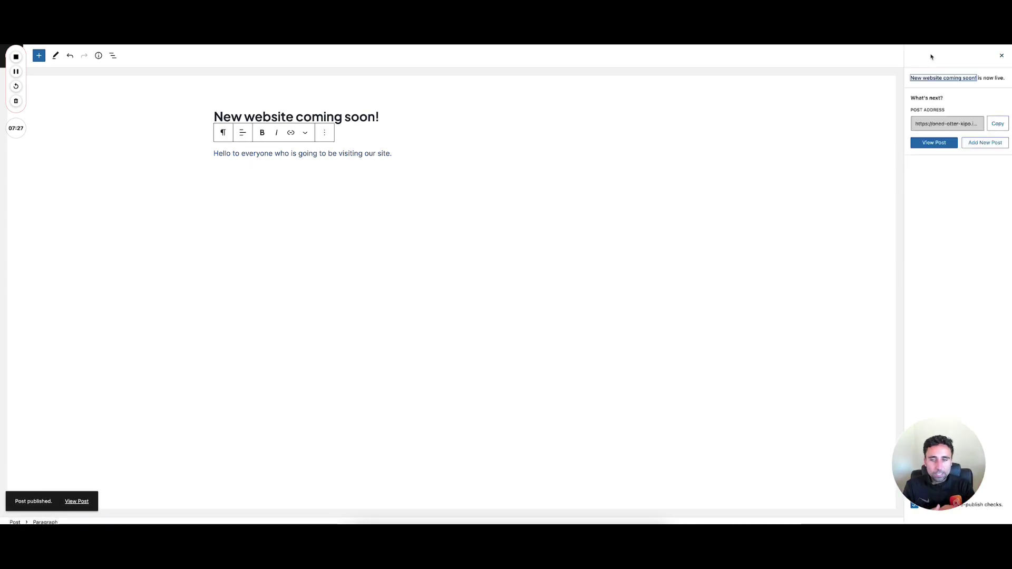